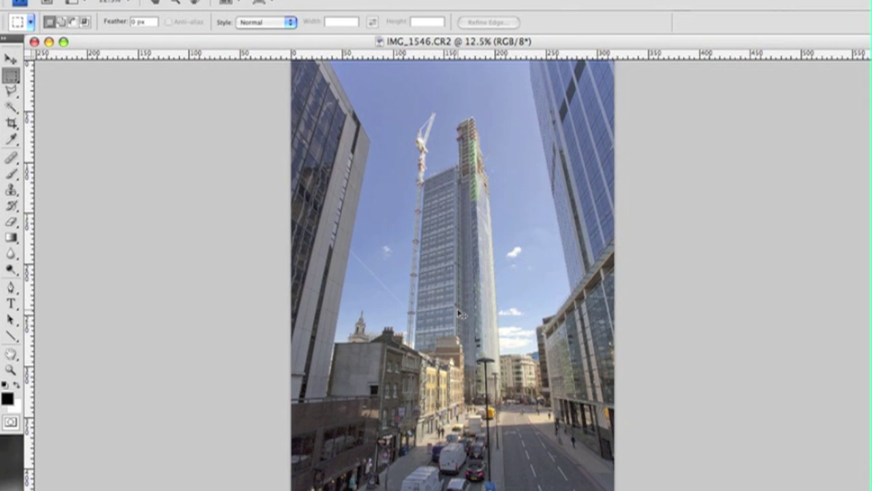
- Select the whole photo and start a Distort transform on it
{"action": "key", "text": "super+a"}
{"action": "left_click", "coordinate": [144, 0]}
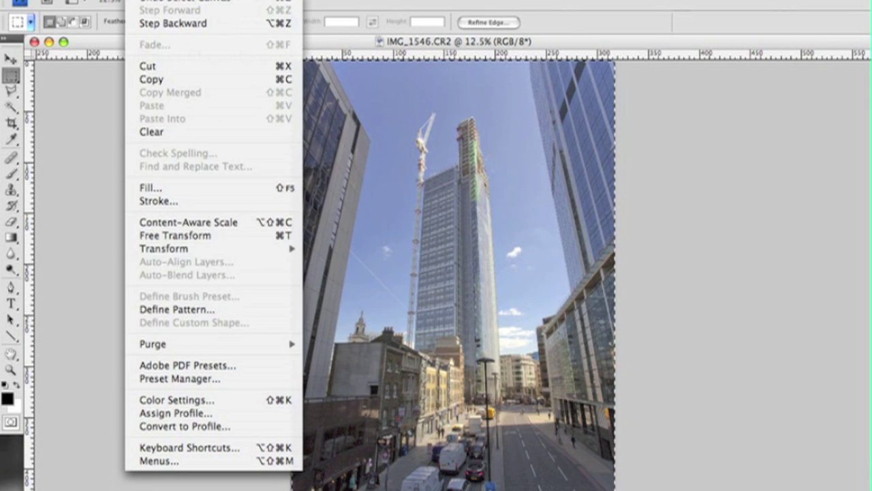
{"action": "mouse_move", "coordinate": [300, 252]}
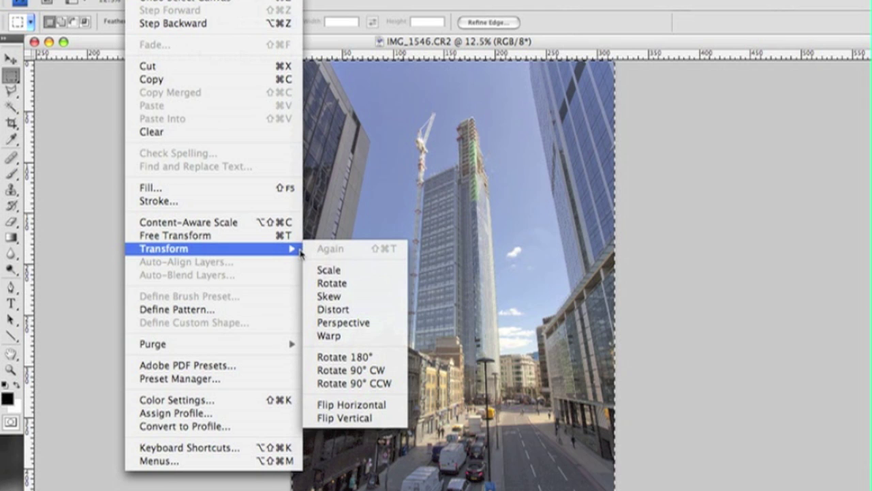
{"action": "left_click", "coordinate": [345, 311]}
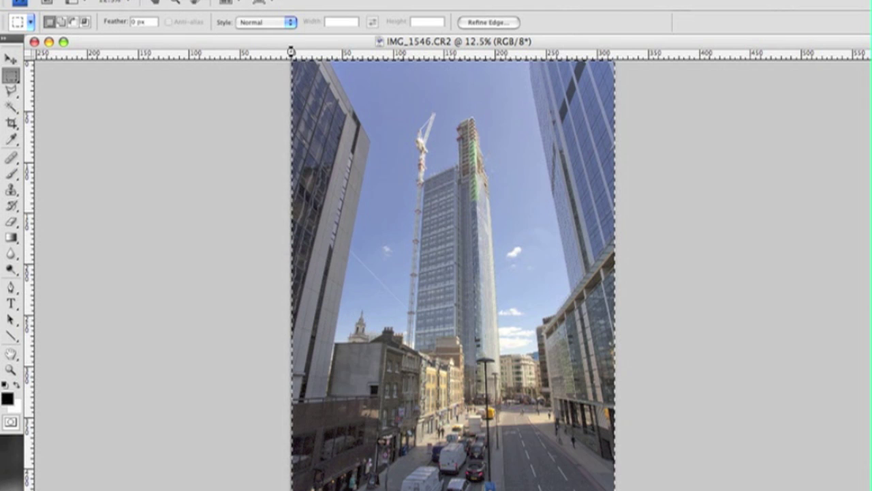
- Pull the top-left and top-right corners outward to about 225% width, straightening the leaning towers
{"action": "left_click_drag", "start_coordinate": [292, 61], "coordinate": [238, 65]}
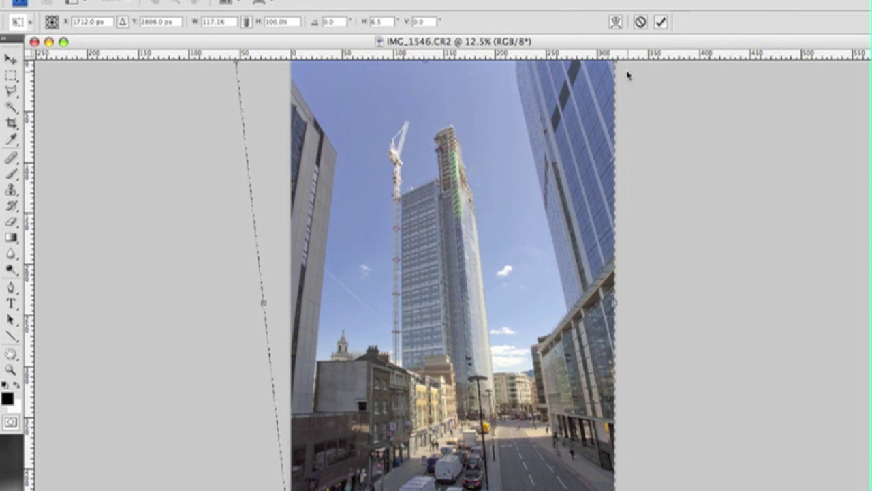
{"action": "left_click_drag", "start_coordinate": [615, 62], "coordinate": [757, 60]}
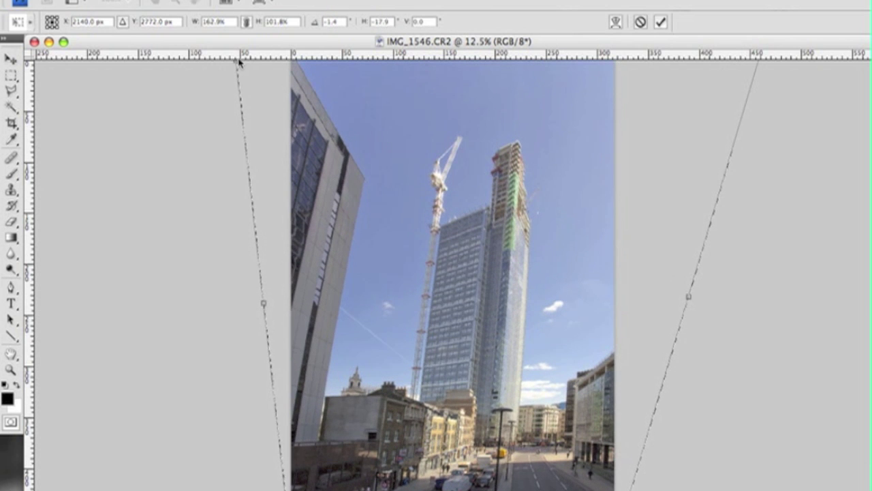
{"action": "left_click_drag", "start_coordinate": [239, 61], "coordinate": [109, 52]}
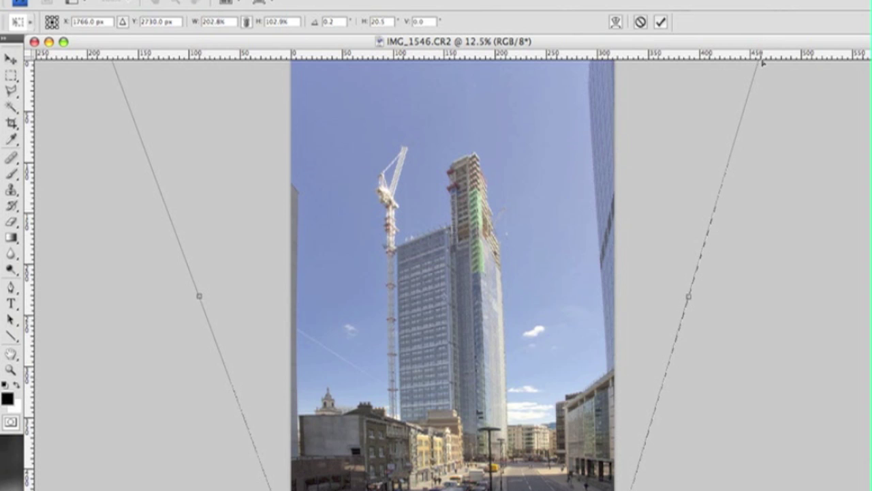
{"action": "left_click_drag", "start_coordinate": [763, 63], "coordinate": [836, 68]}
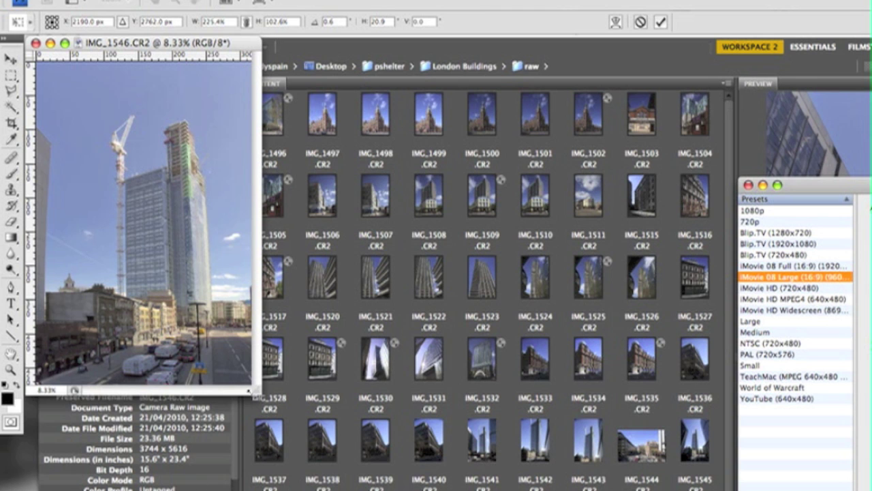
- Refine the right-hand corners to 213.3% width, 104.2% height and a -0.7° tilt
{"action": "left_click_drag", "start_coordinate": [249, 391], "coordinate": [834, 479]}
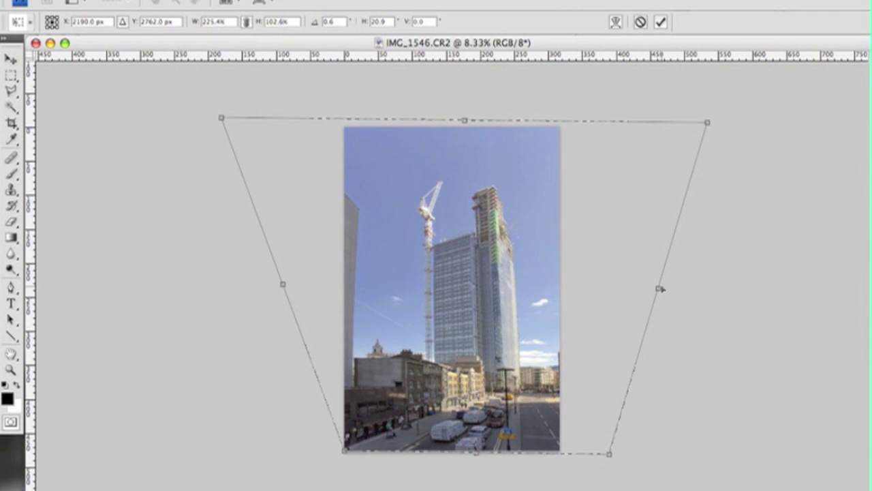
{"action": "left_click_drag", "start_coordinate": [608, 454], "coordinate": [565, 456]}
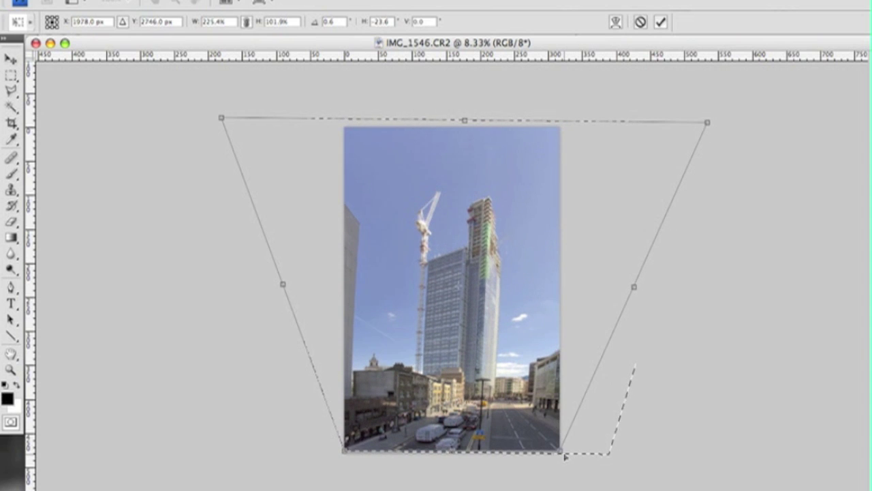
{"action": "left_click_drag", "start_coordinate": [708, 123], "coordinate": [675, 119]}
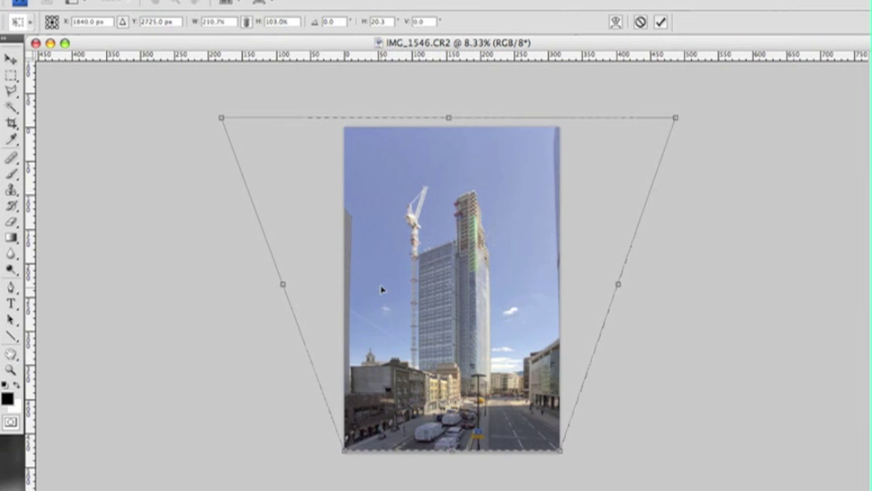
{"action": "left_click_drag", "start_coordinate": [676, 118], "coordinate": [681, 111]}
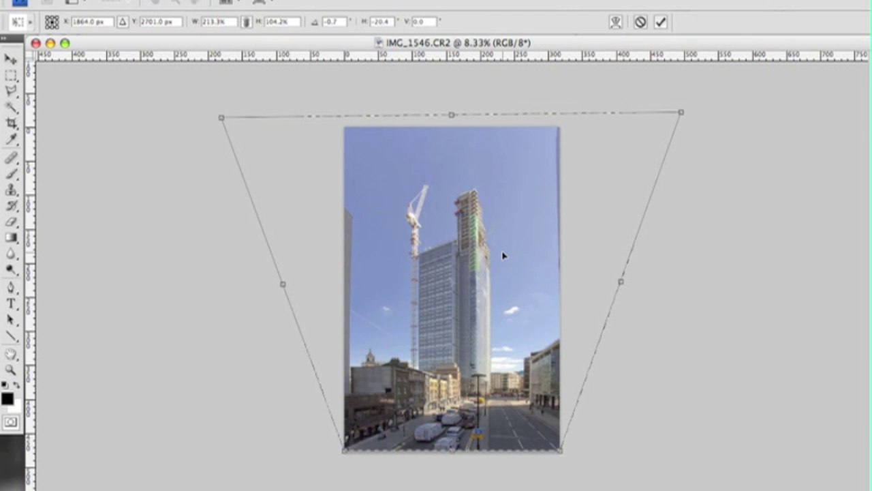
- Commit the Distort transform to the tower photo and deselect
{"action": "key", "text": "m"}
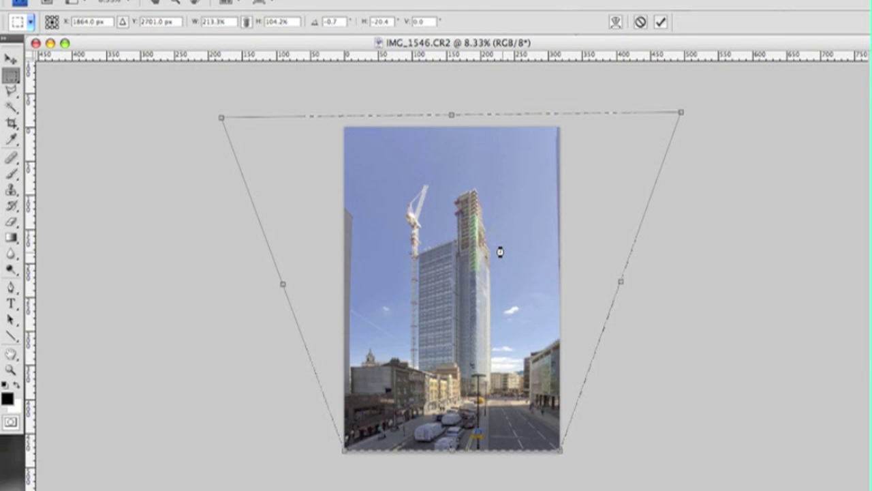
{"action": "key", "text": "Return"}
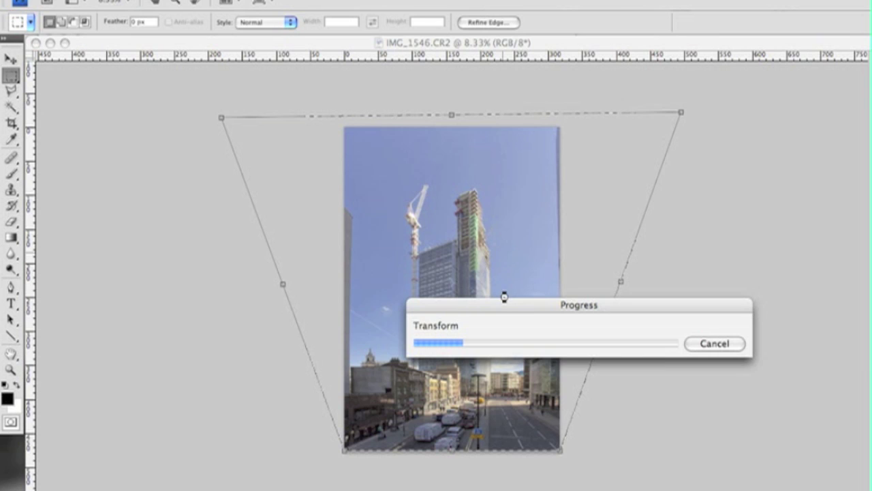
{"action": "left_click_drag", "start_coordinate": [503, 307], "coordinate": [290, 474]}
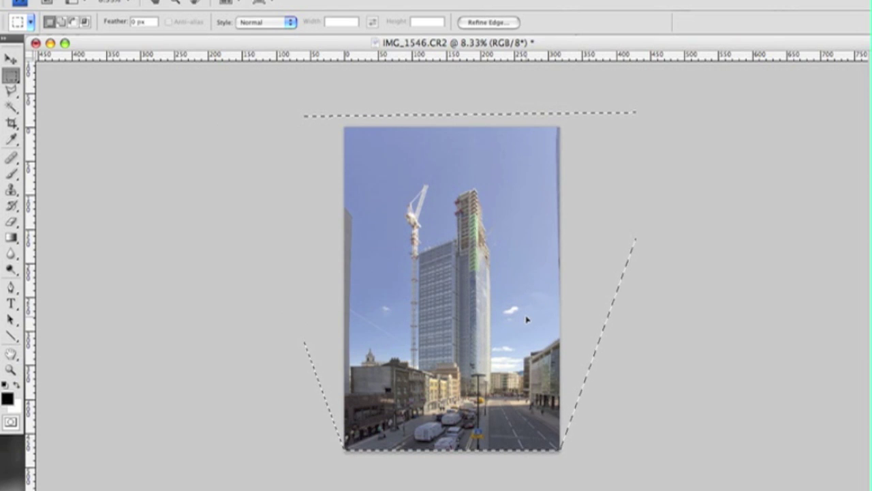
{"action": "key", "text": "ctrl+d"}
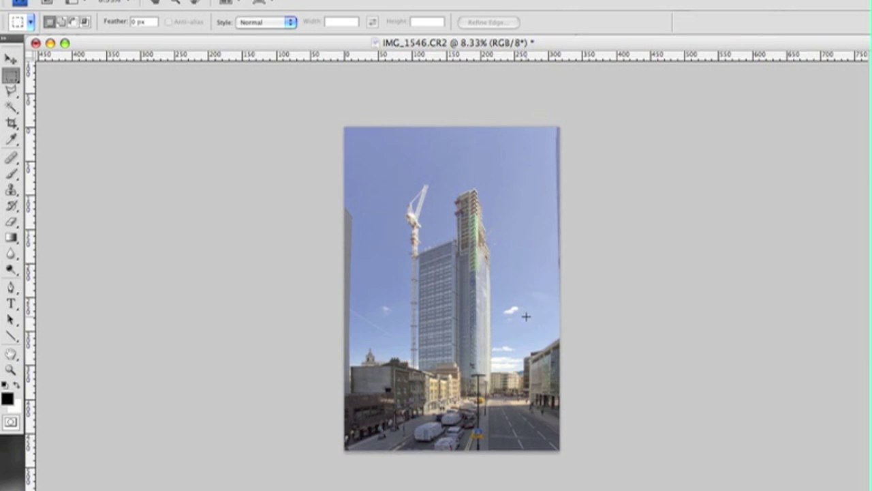
- Select the entire photo again and start a second Distort transform
{"action": "key", "text": "ctrl+a"}
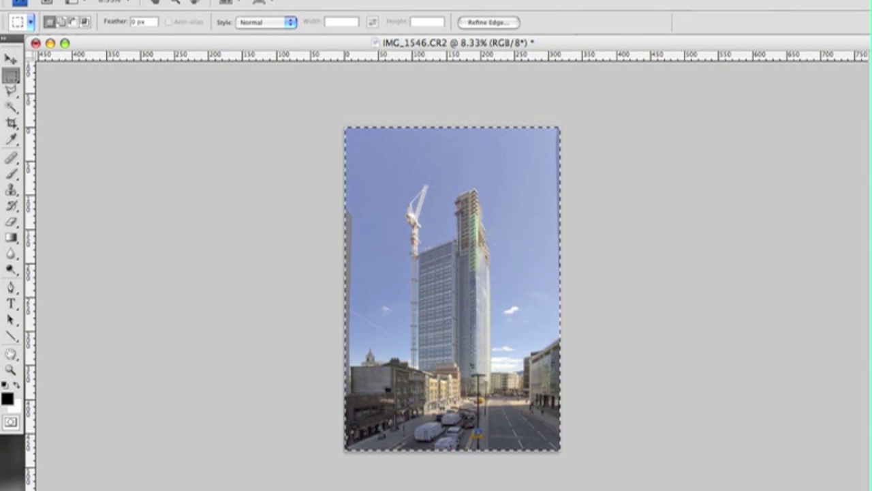
{"action": "left_click", "coordinate": [167, 0]}
{"action": "mouse_move", "coordinate": [140, 0]}
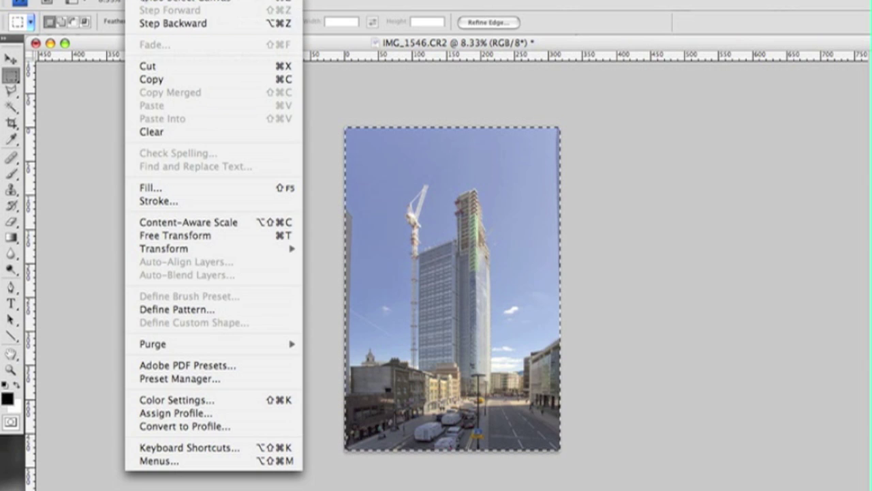
{"action": "mouse_move", "coordinate": [295, 250]}
{"action": "left_click", "coordinate": [331, 311]}
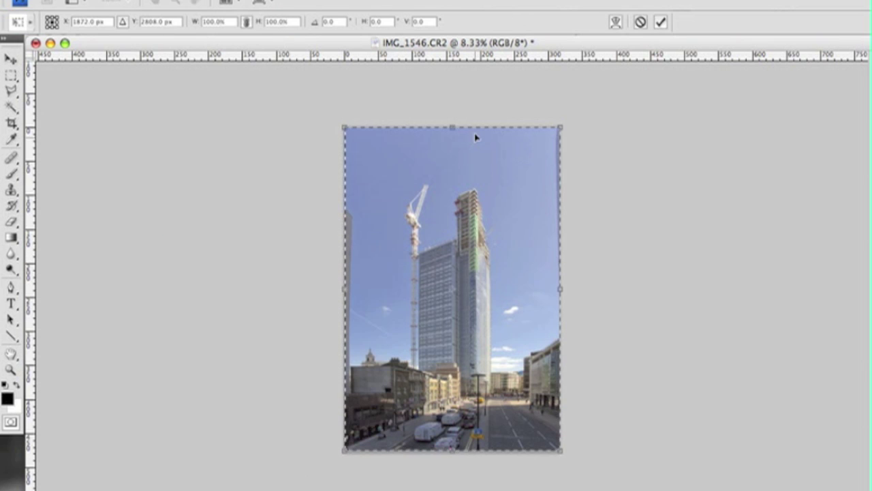
- Stretch the photo to 123.5% height and 109.6% width, then apply the transform
{"action": "left_click_drag", "start_coordinate": [449, 125], "coordinate": [450, 71]}
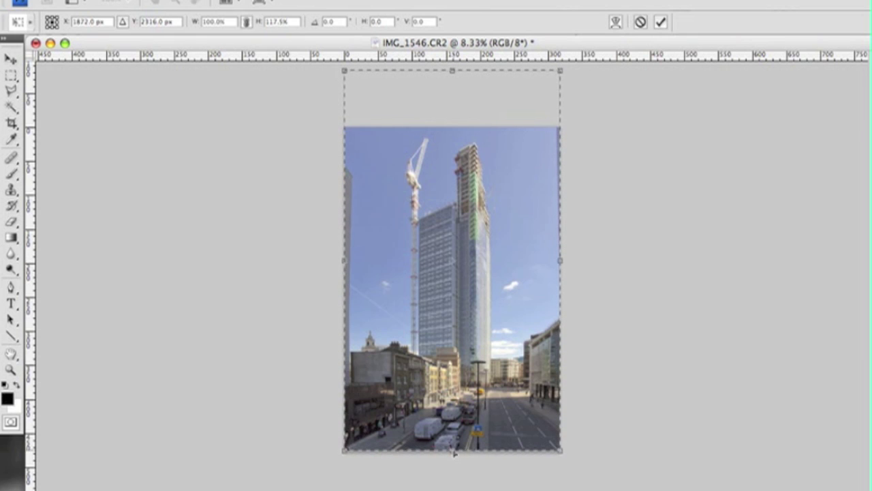
{"action": "left_click_drag", "start_coordinate": [451, 450], "coordinate": [454, 471]}
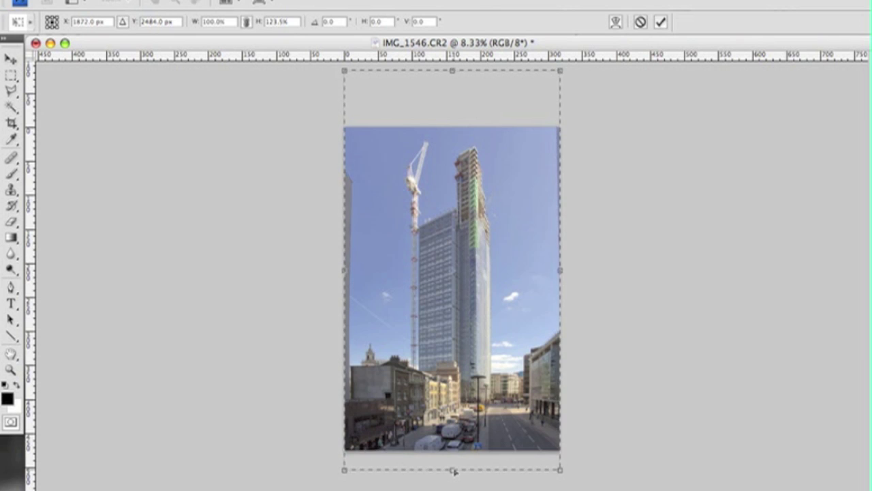
{"action": "left_click_drag", "start_coordinate": [560, 271], "coordinate": [569, 272]}
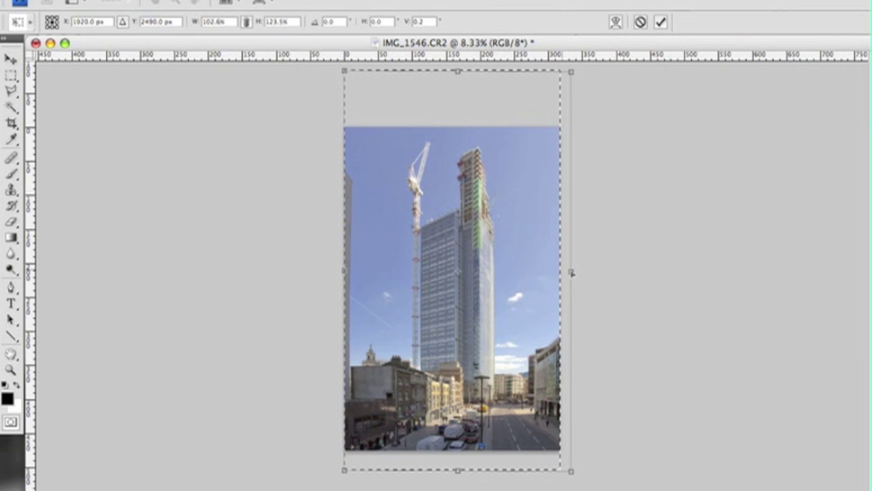
{"action": "left_click_drag", "start_coordinate": [344, 271], "coordinate": [334, 272]}
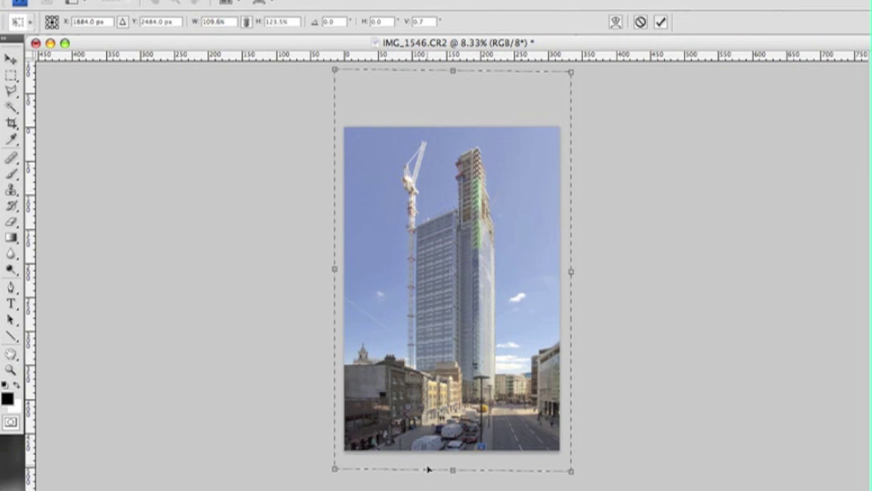
{"action": "key", "text": "m"}
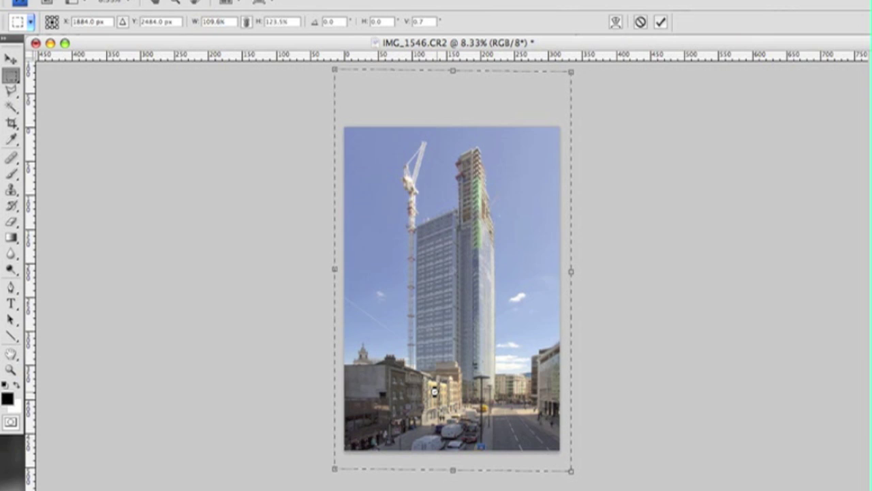
{"action": "key", "text": "Return"}
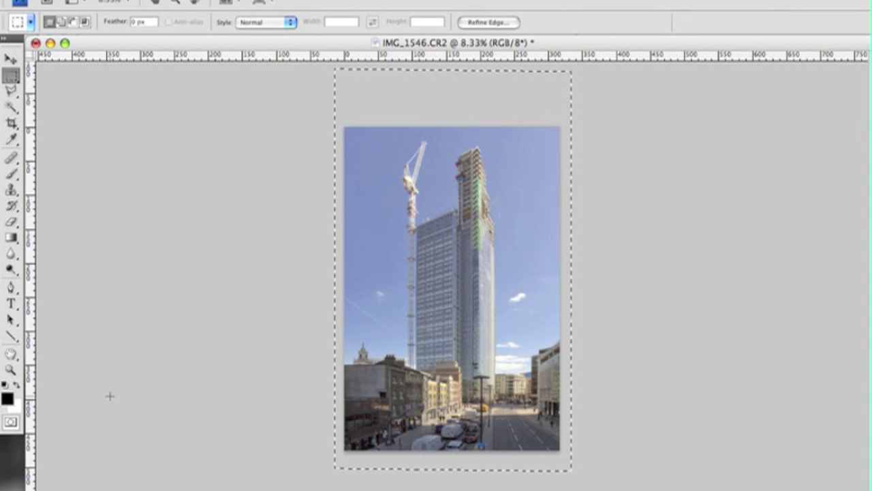
- Zoom in on the lower-left street buildings, scroll around to inspect them, then zoom back out
{"action": "left_click", "coordinate": [11, 369]}
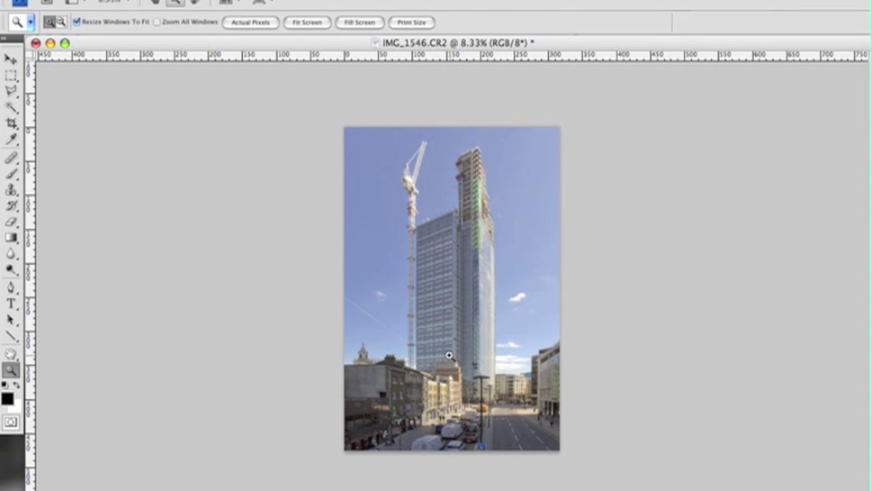
{"action": "left_click_drag", "start_coordinate": [345, 351], "coordinate": [484, 423]}
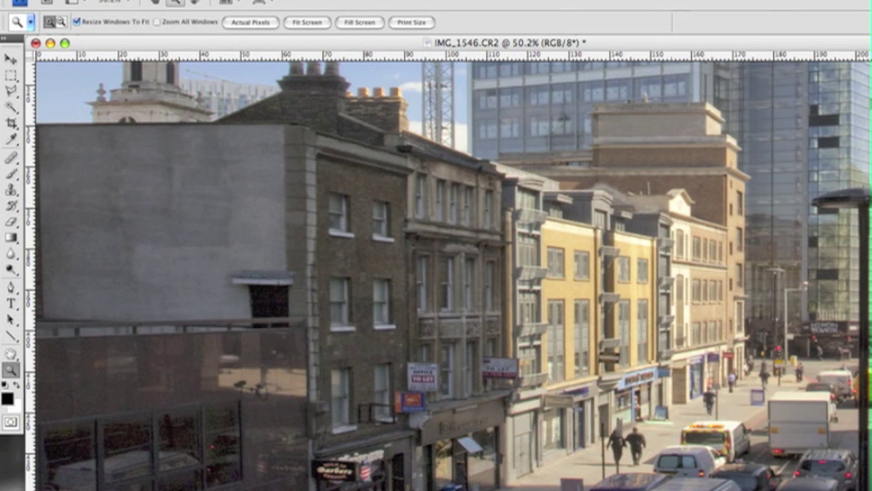
{"action": "scroll", "coordinate": [448, 275], "scroll_direction": "up", "scroll_amount": 3}
{"action": "scroll", "coordinate": [448, 276], "scroll_direction": "right", "scroll_amount": 10}
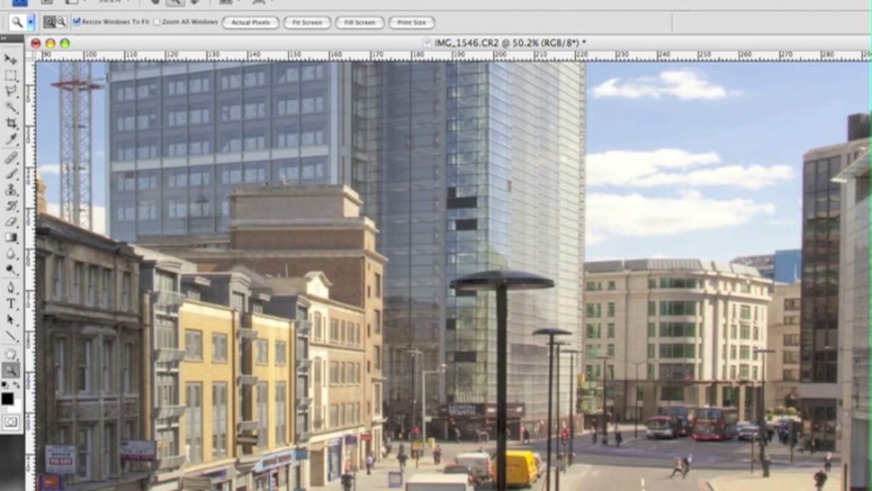
{"action": "scroll", "coordinate": [448, 275], "scroll_direction": "down", "scroll_amount": 3}
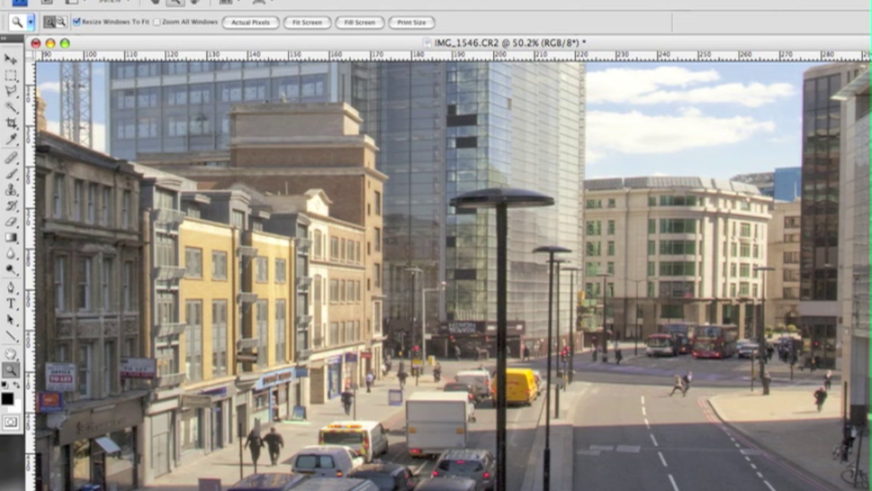
{"action": "scroll", "coordinate": [449, 276], "scroll_direction": "down", "scroll_amount": 1}
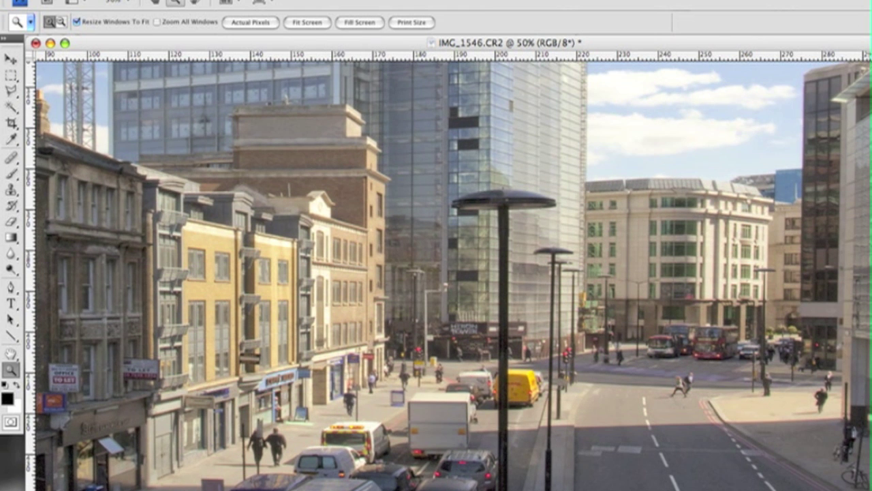
{"action": "scroll", "coordinate": [449, 276], "scroll_direction": "down", "scroll_amount": 1}
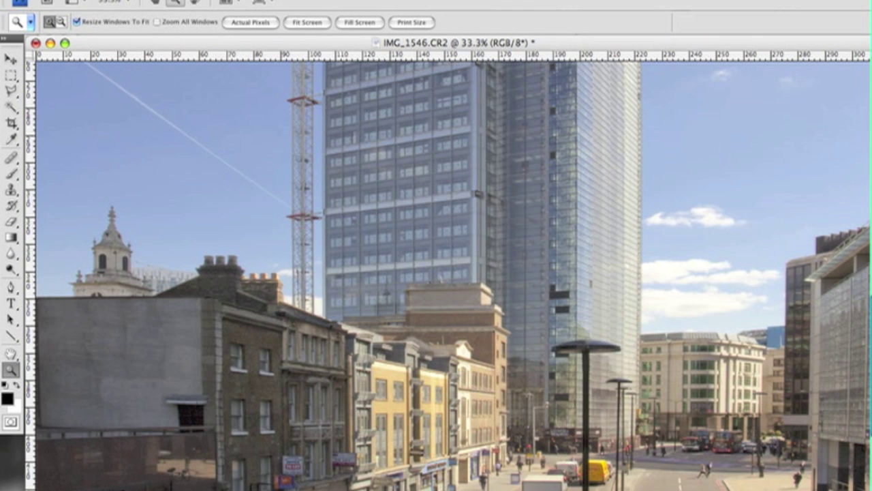
{"action": "scroll", "coordinate": [453, 275], "scroll_direction": "right", "scroll_amount": 2}
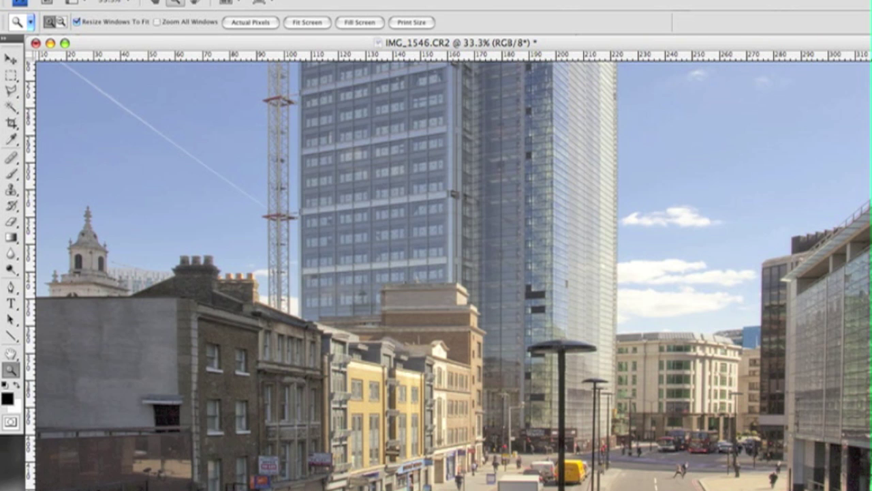
{"action": "scroll", "coordinate": [791, 434], "scroll_direction": "down", "scroll_amount": 5}
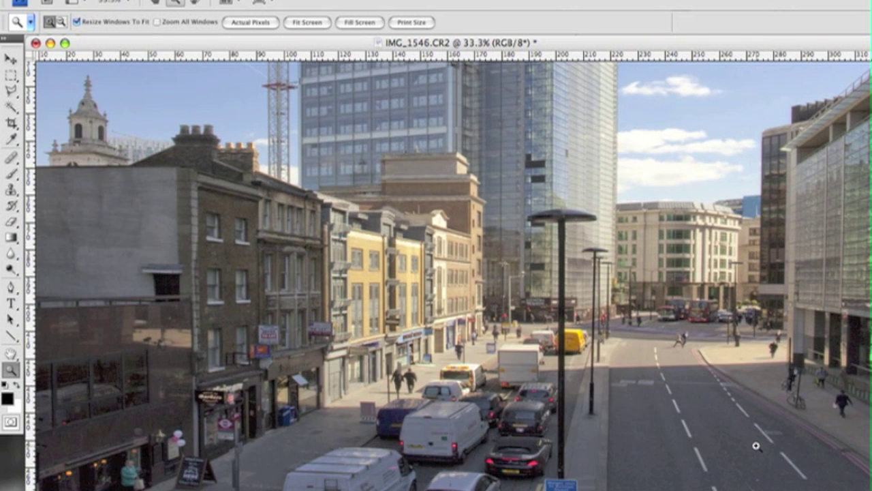
{"action": "key", "text": "super+minus"}
{"action": "key", "text": "super+minus"}
{"action": "key", "text": "super+minus"}
{"action": "key", "text": "super+minus"}
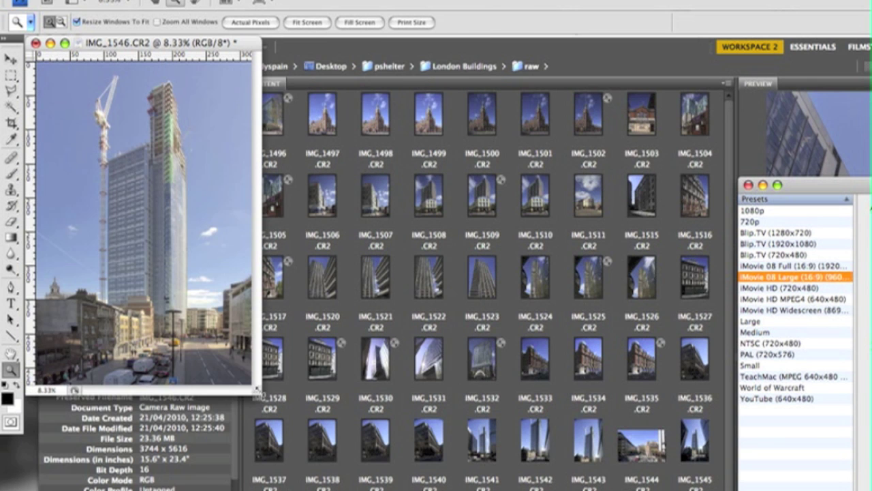
- Maximize the photo window, select all, and start a Distort transform
{"action": "left_click_drag", "start_coordinate": [258, 391], "coordinate": [871, 490]}
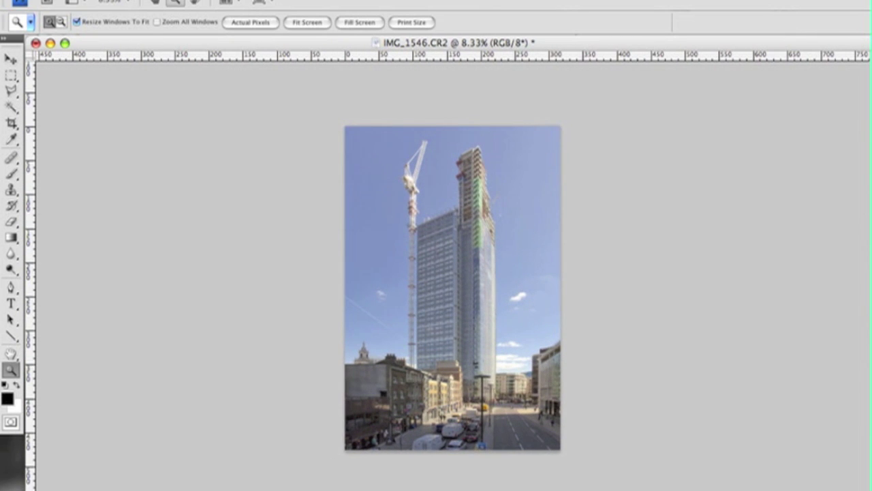
{"action": "key", "text": "super+a"}
{"action": "left_click", "coordinate": [137, 2]}
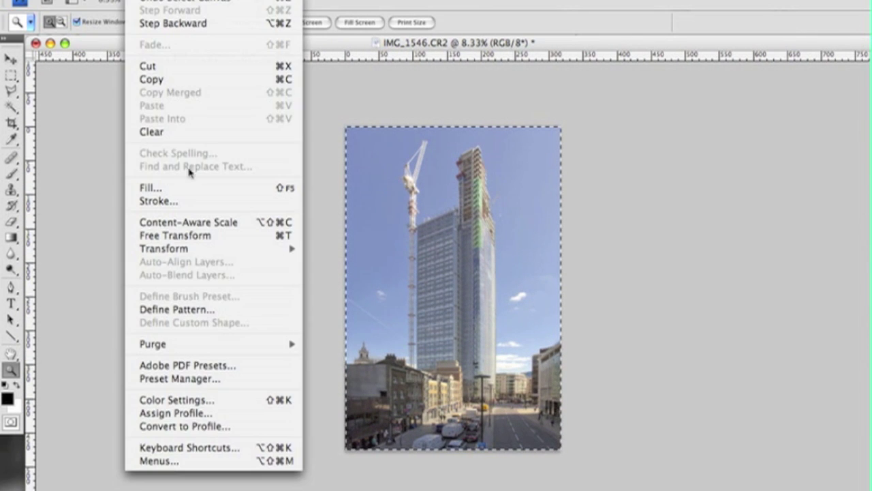
{"action": "mouse_move", "coordinate": [293, 253]}
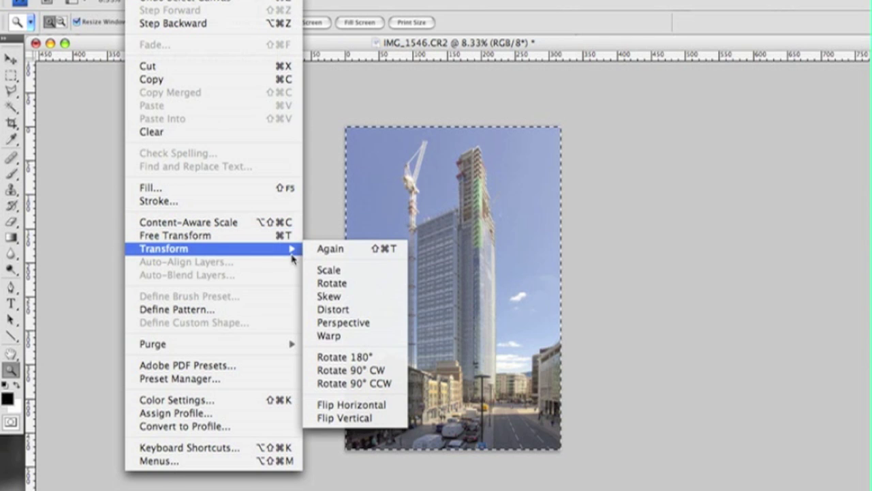
{"action": "left_click", "coordinate": [333, 310]}
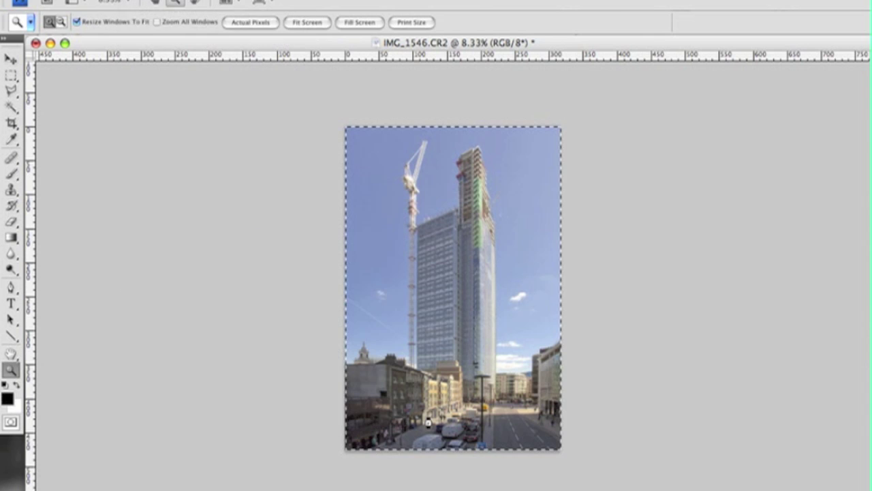
- Stretch the photo downward to 103% height, apply it, and deselect
{"action": "left_click_drag", "start_coordinate": [453, 458], "coordinate": [453, 462]}
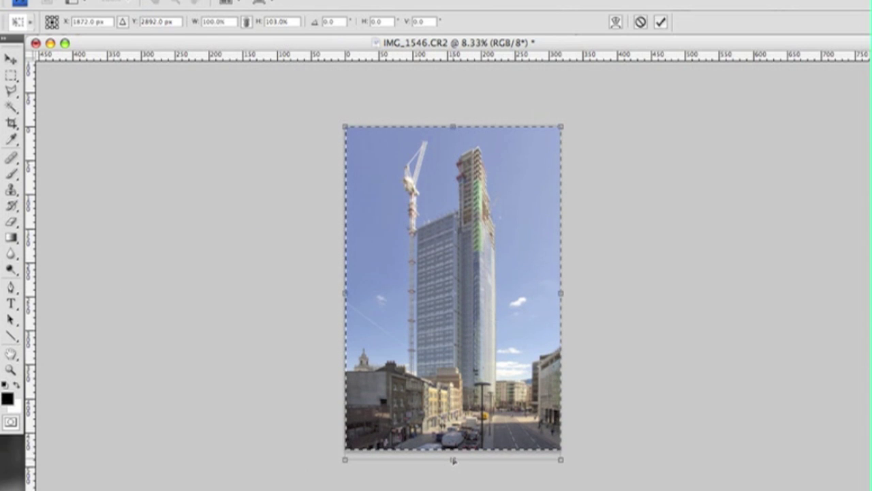
{"action": "key", "text": "super+space"}
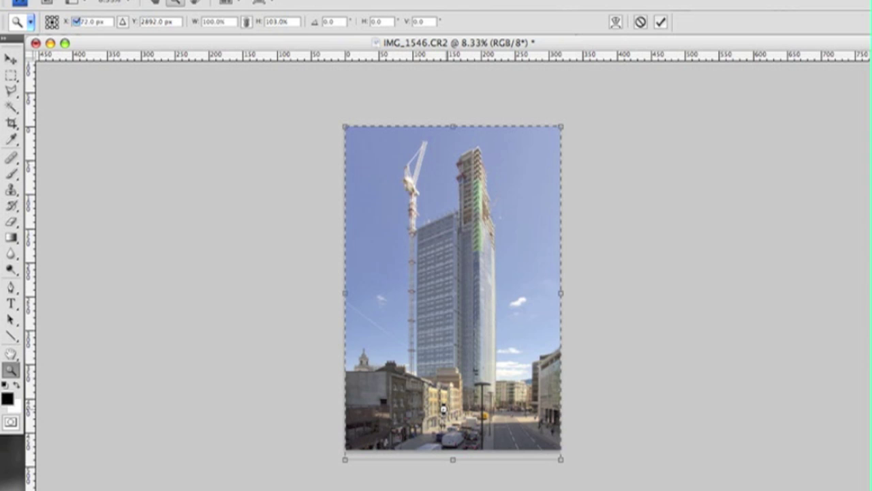
{"action": "key", "text": "Return"}
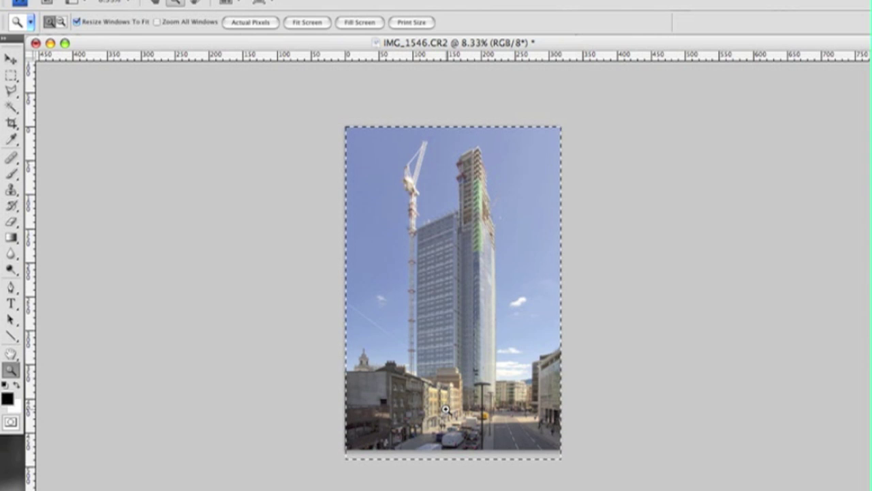
{"action": "key", "text": "ctrl+d"}
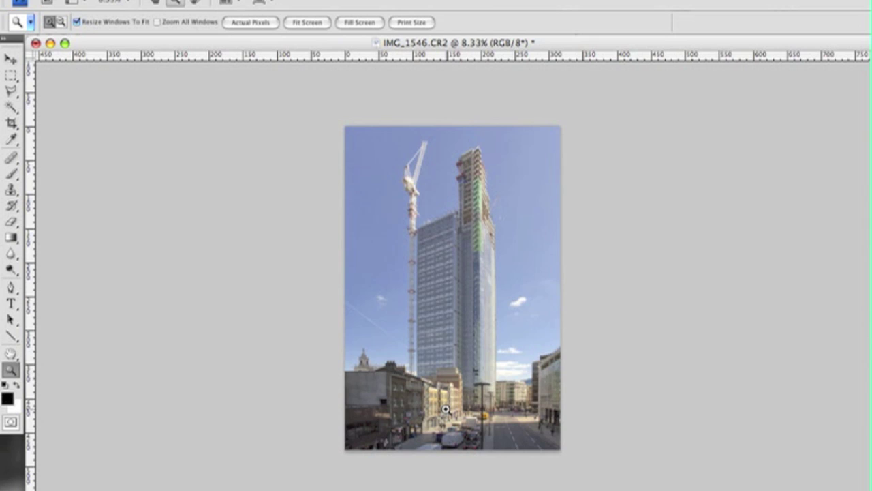